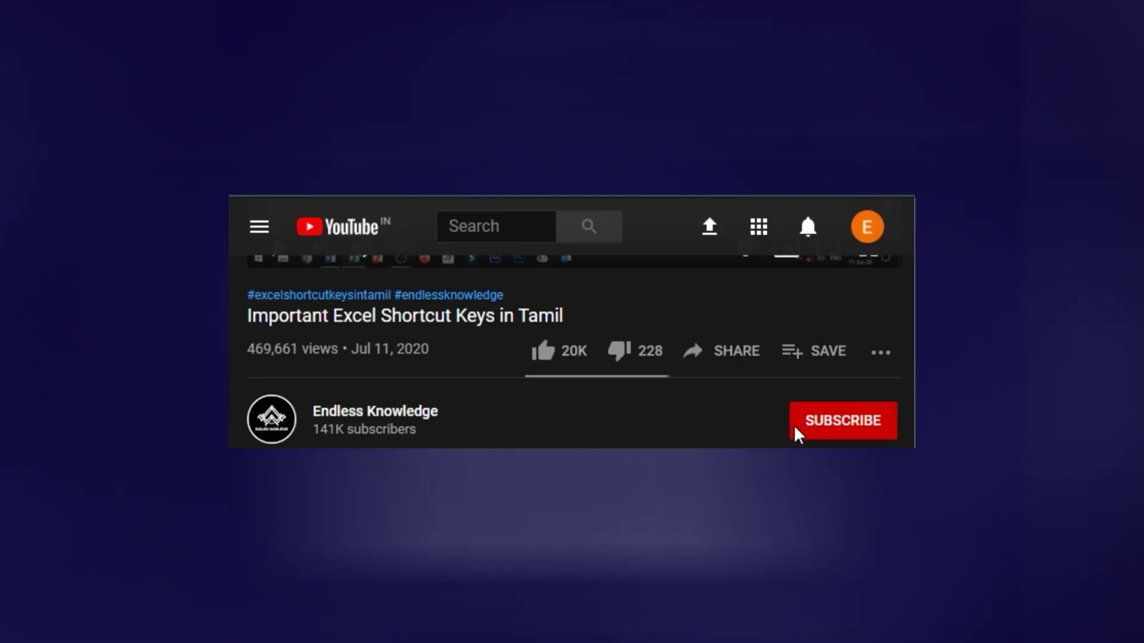
- Subscribe to the Endless Knowledge channel and set its bell notifications to All
{"action": "left_click", "coordinate": [823, 434]}
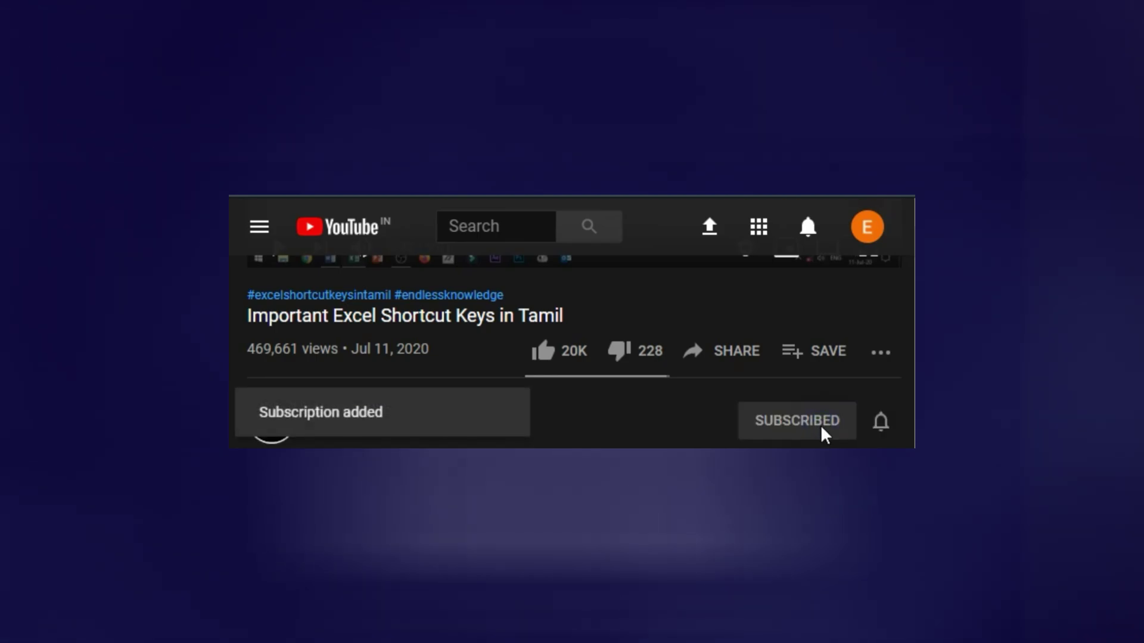
{"action": "left_click", "coordinate": [880, 424]}
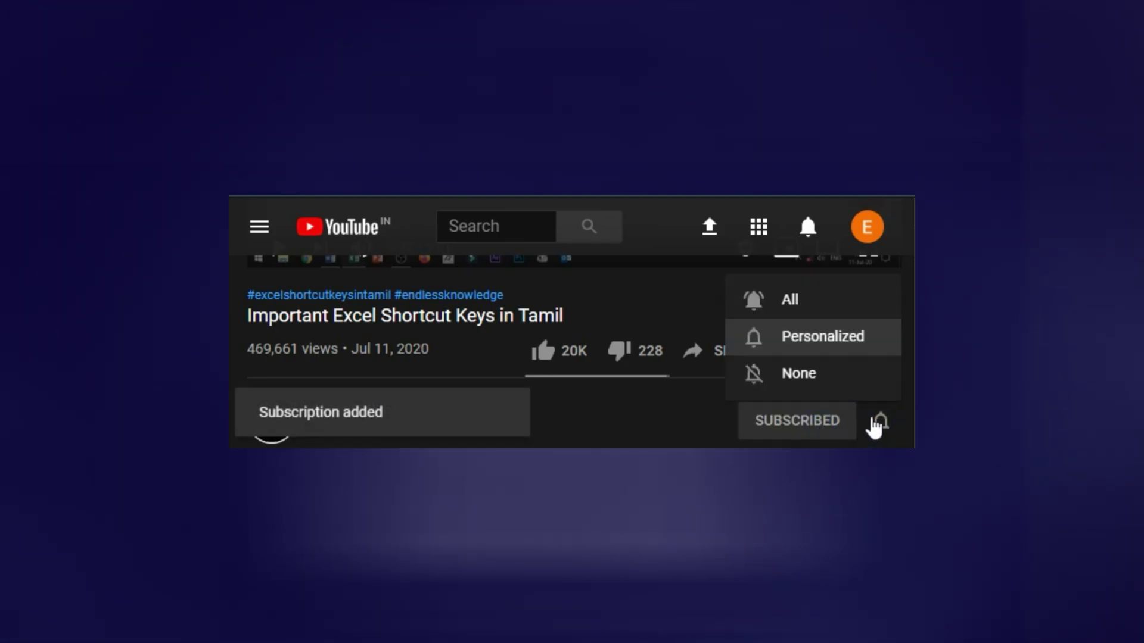
{"action": "left_click", "coordinate": [841, 298]}
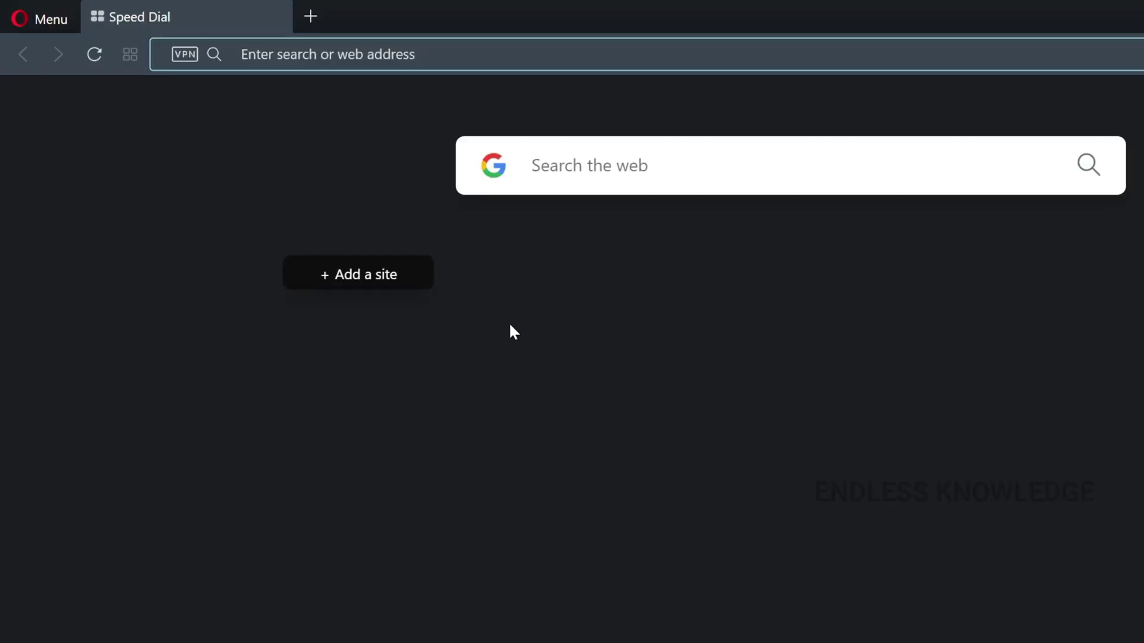
- Search for discord and download DiscordSetup.exe for Windows from discord.com
{"action": "type", "text": "discord"}
{"action": "key", "text": "Return"}
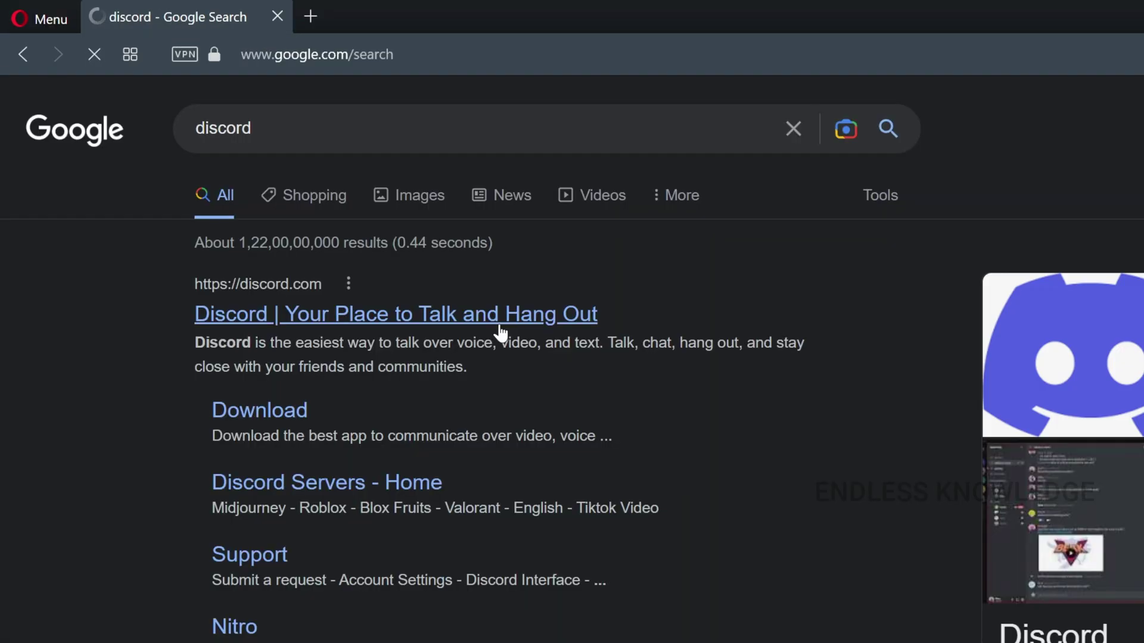
{"action": "left_click", "coordinate": [459, 326]}
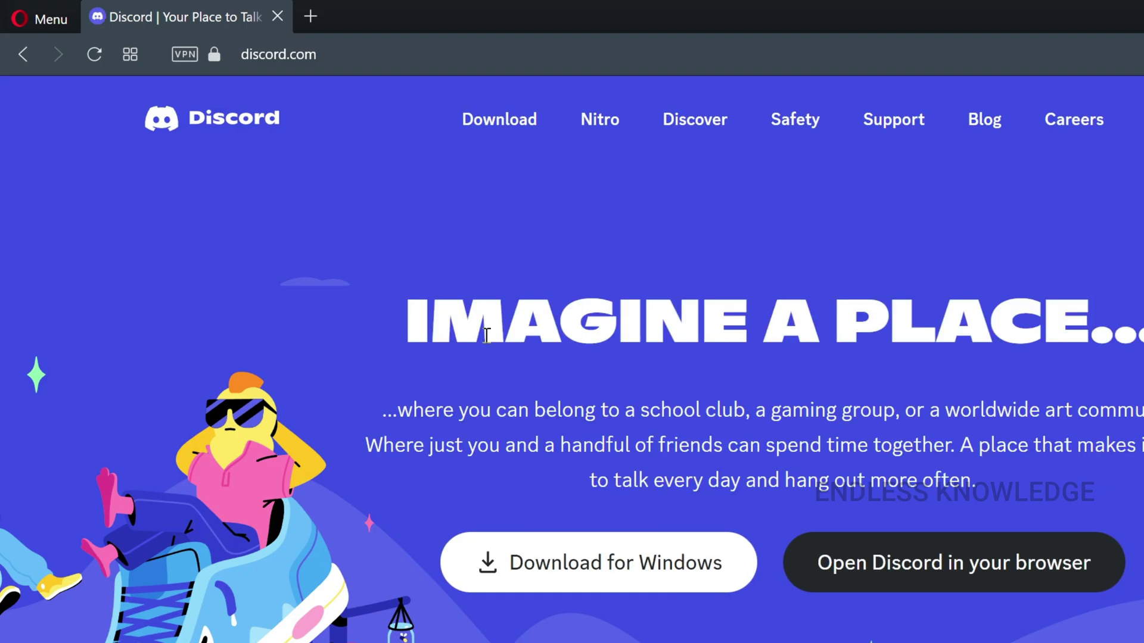
{"action": "left_click", "coordinate": [603, 548]}
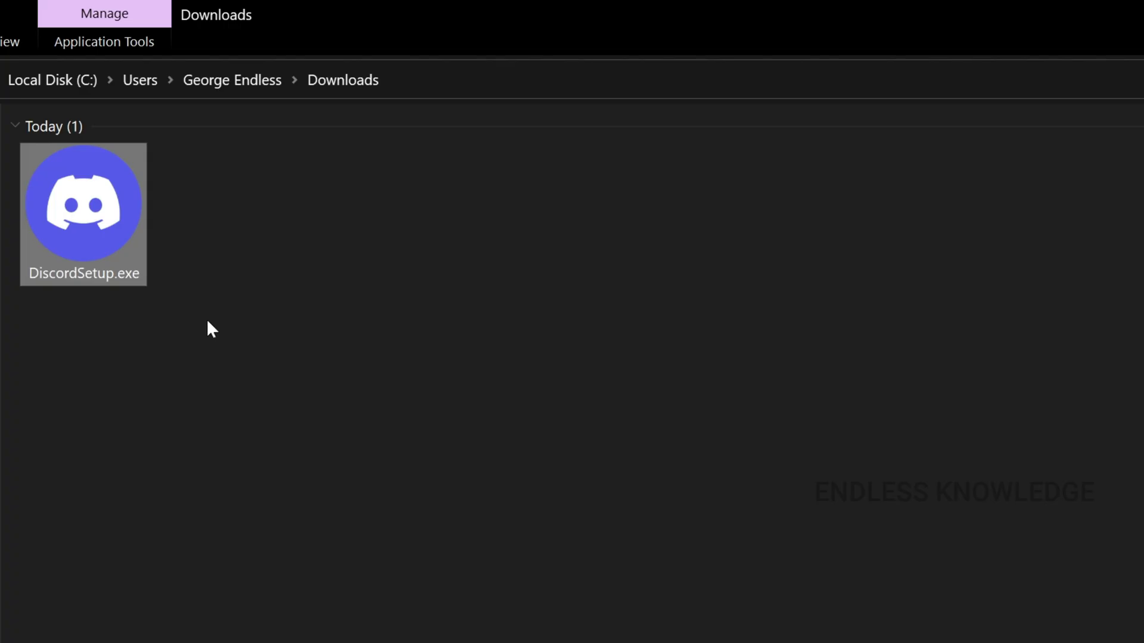
- Run DiscordSetup.exe as administrator and start registering a new Discord account
{"action": "right_click", "coordinate": [91, 217]}
{"action": "left_click", "coordinate": [221, 94]}
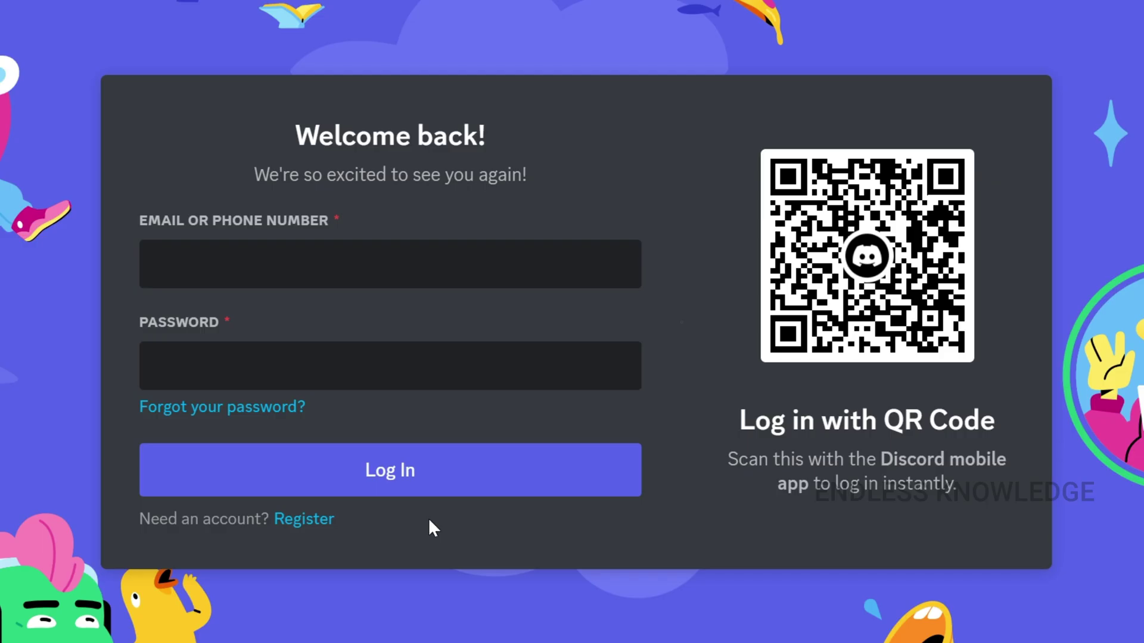
{"action": "left_click", "coordinate": [315, 522]}
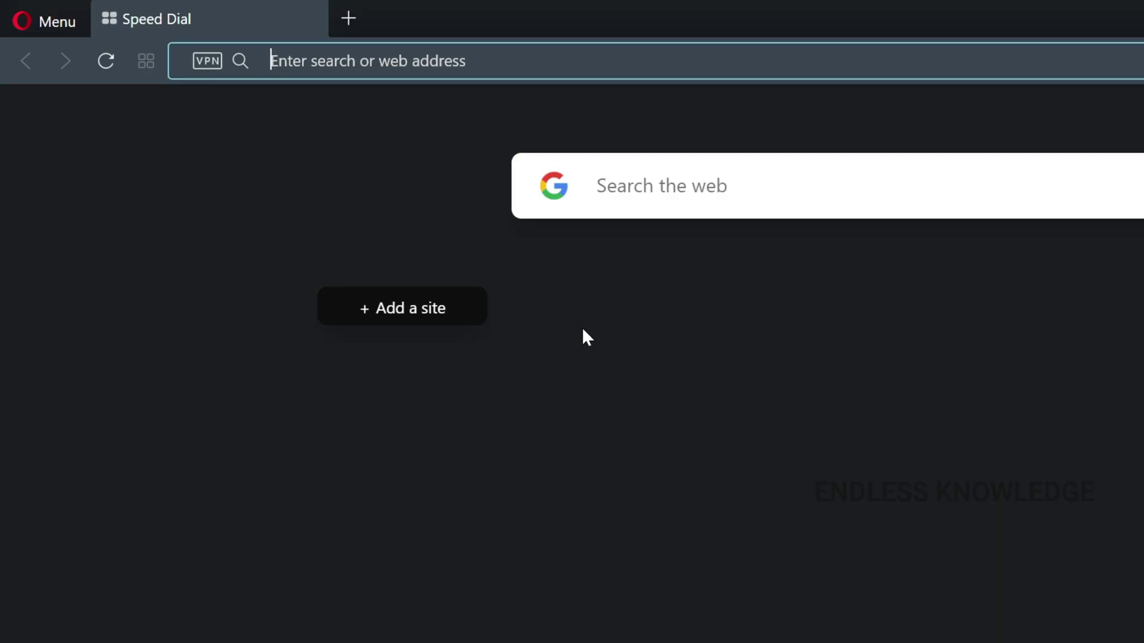
- Search for midjourney, open midjourney.com and follow the Join the Beta link
{"action": "type", "text": "midjourney"}
{"action": "left_click", "coordinate": [526, 158]}
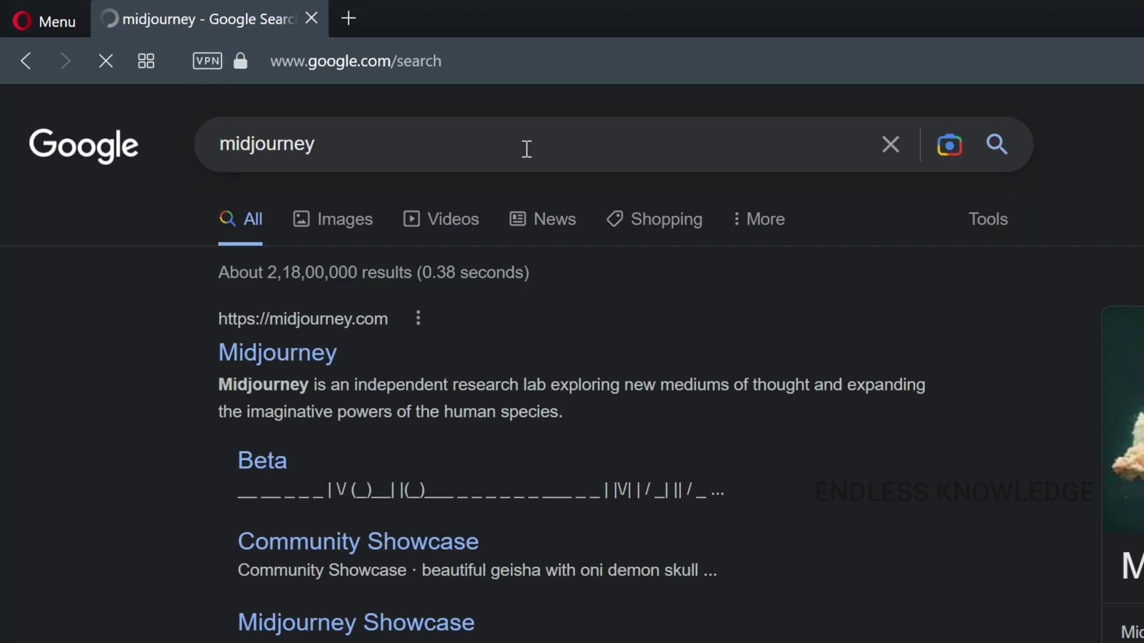
{"action": "left_click", "coordinate": [314, 356]}
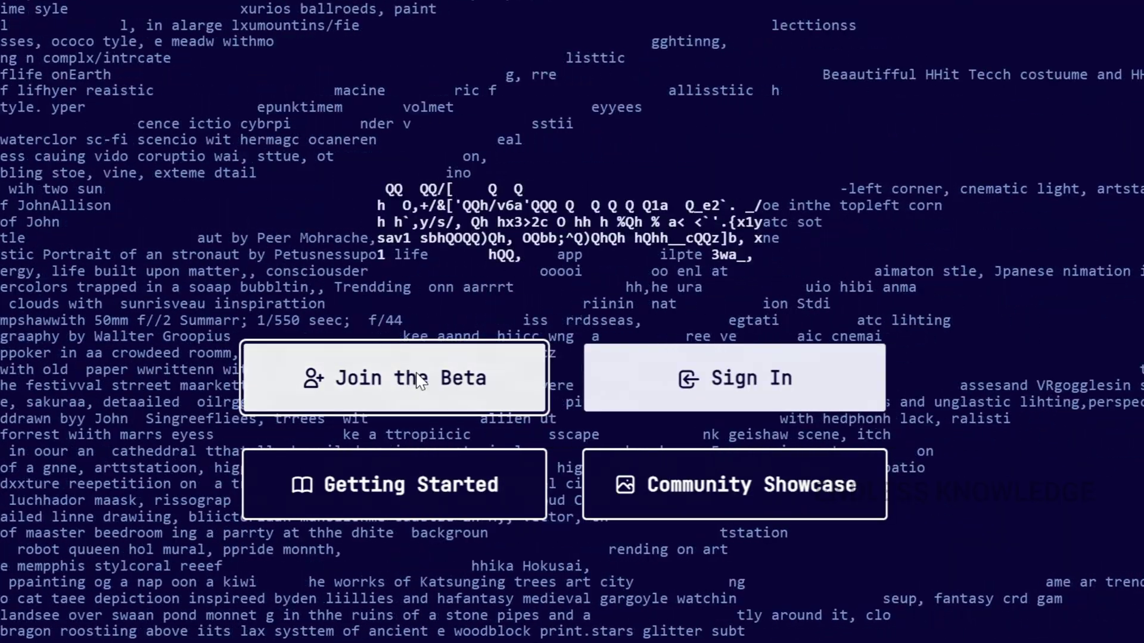
{"action": "left_click", "coordinate": [417, 380]}
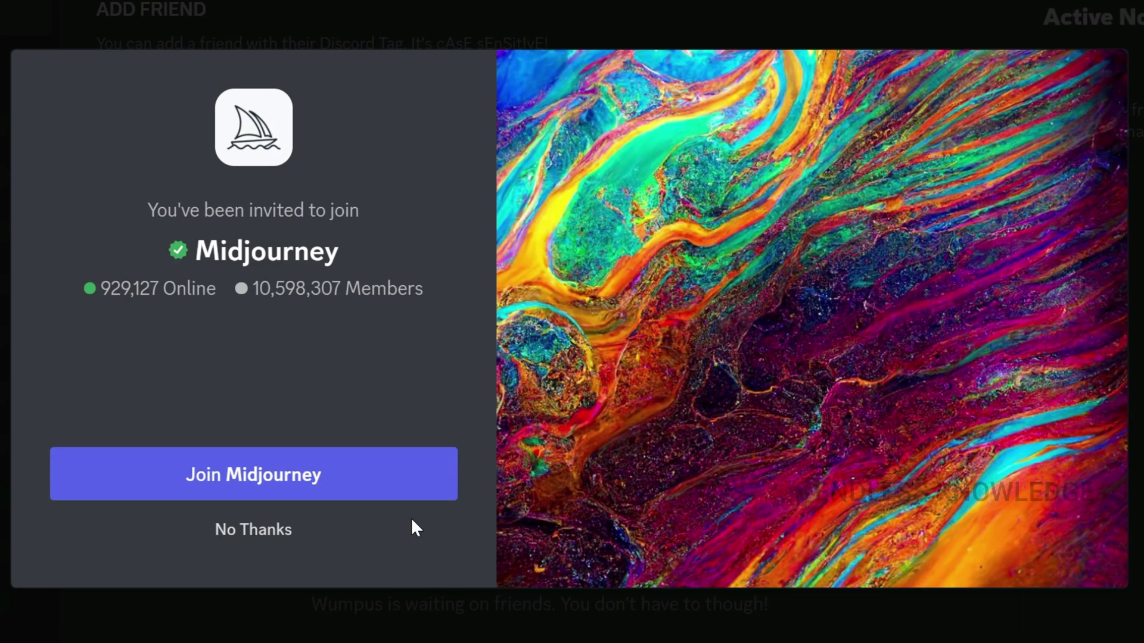
- Accept the Midjourney server invitation and open its newbies-50 channel
{"action": "left_click", "coordinate": [351, 488]}
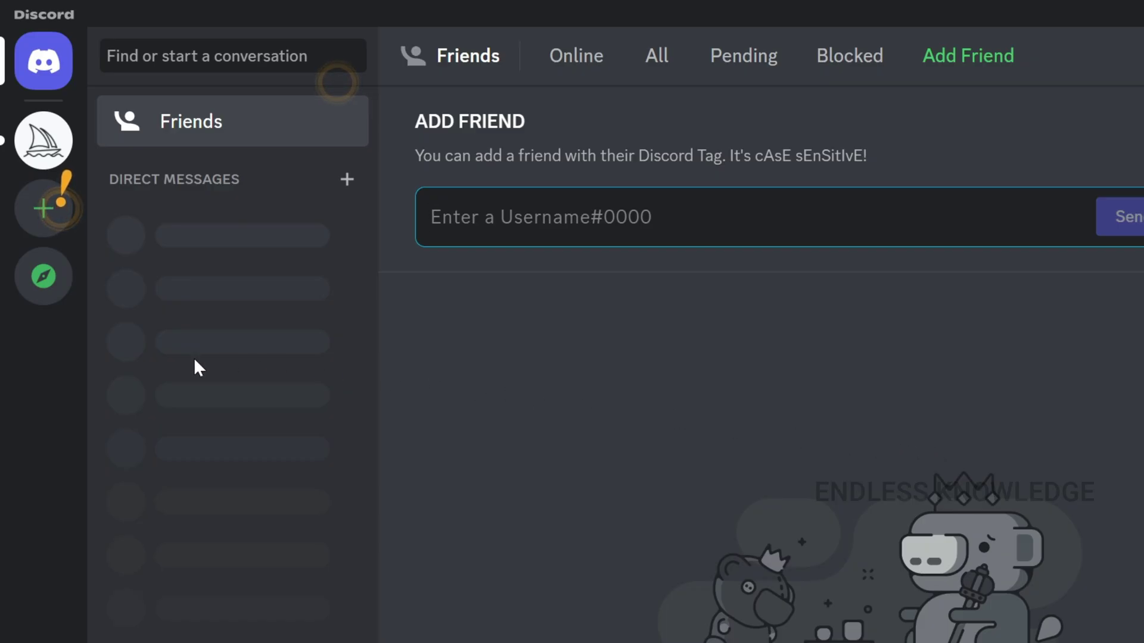
{"action": "left_click", "coordinate": [51, 156]}
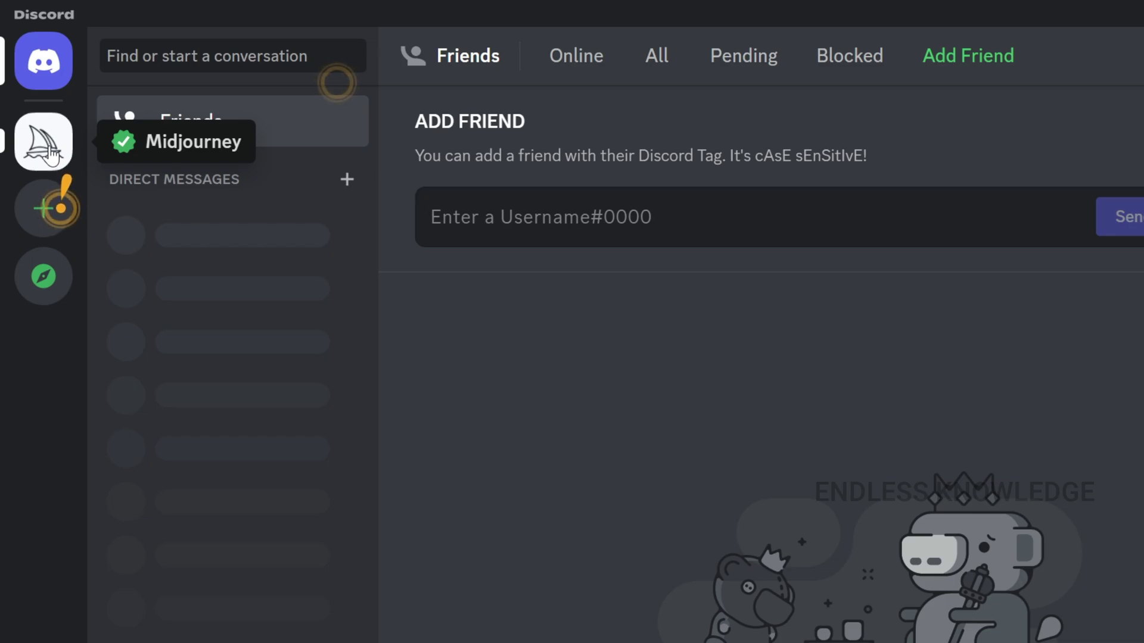
{"action": "left_click", "coordinate": [52, 156]}
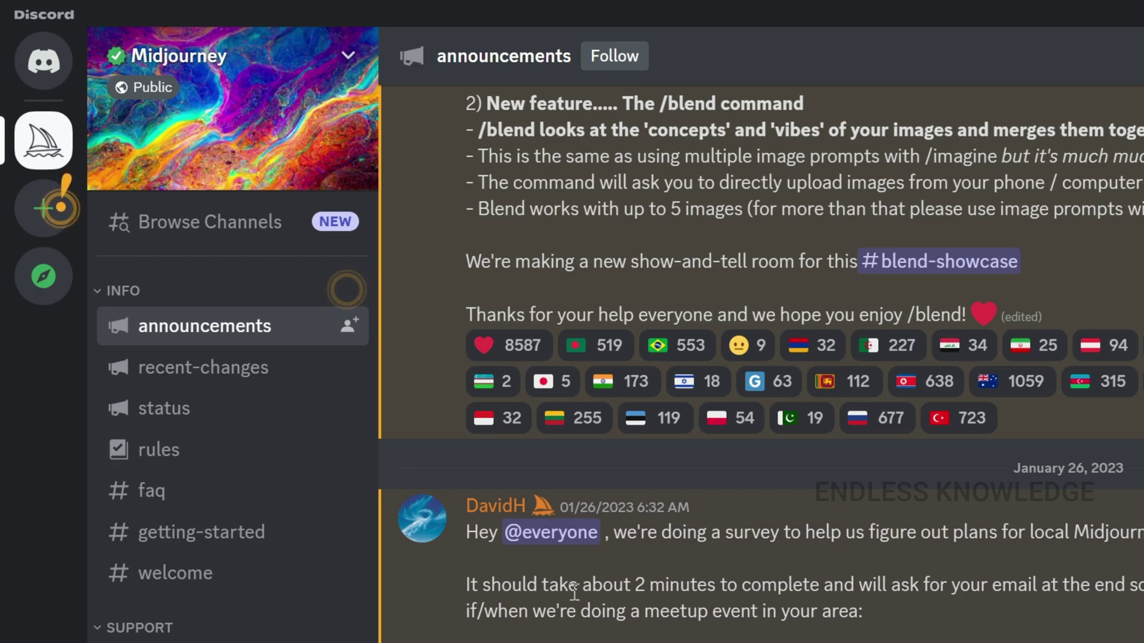
{"action": "scroll", "coordinate": [228, 591], "scroll_direction": "down", "scroll_amount": 4}
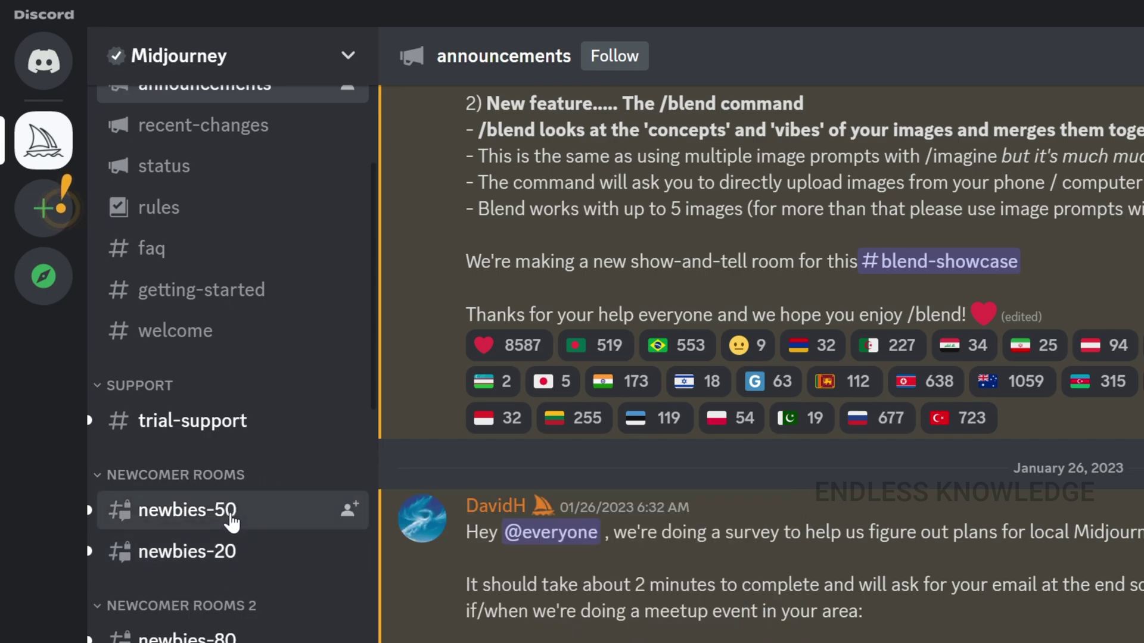
{"action": "left_click", "coordinate": [231, 522]}
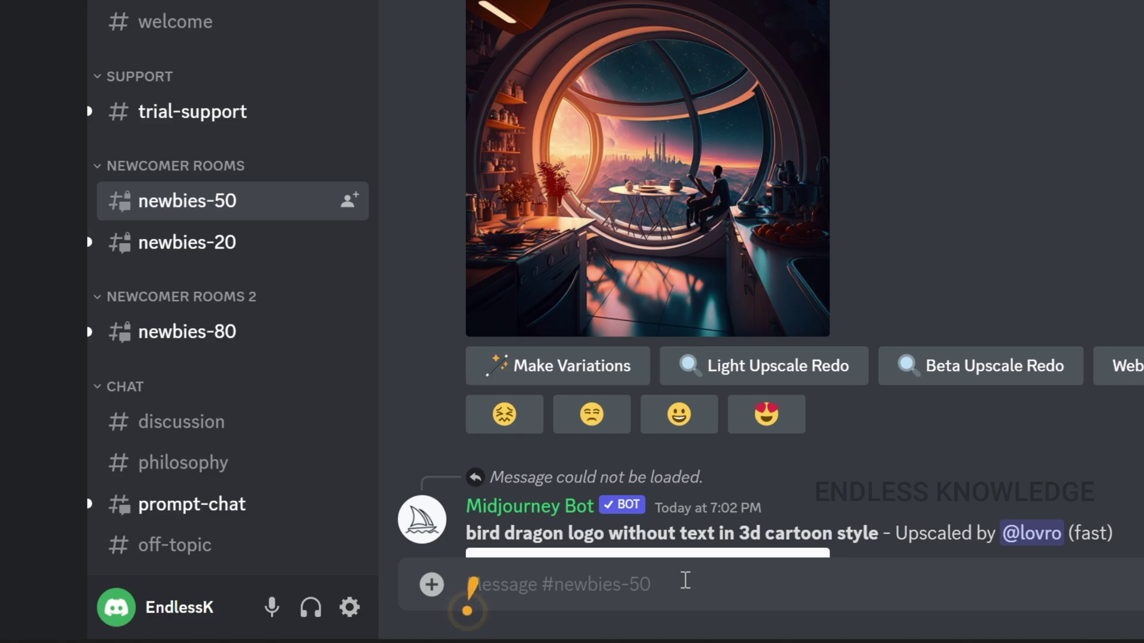
- Send an /imagine command with the prompt 'A man walking on the computer keyboard'
{"action": "type", "text": "/im"}
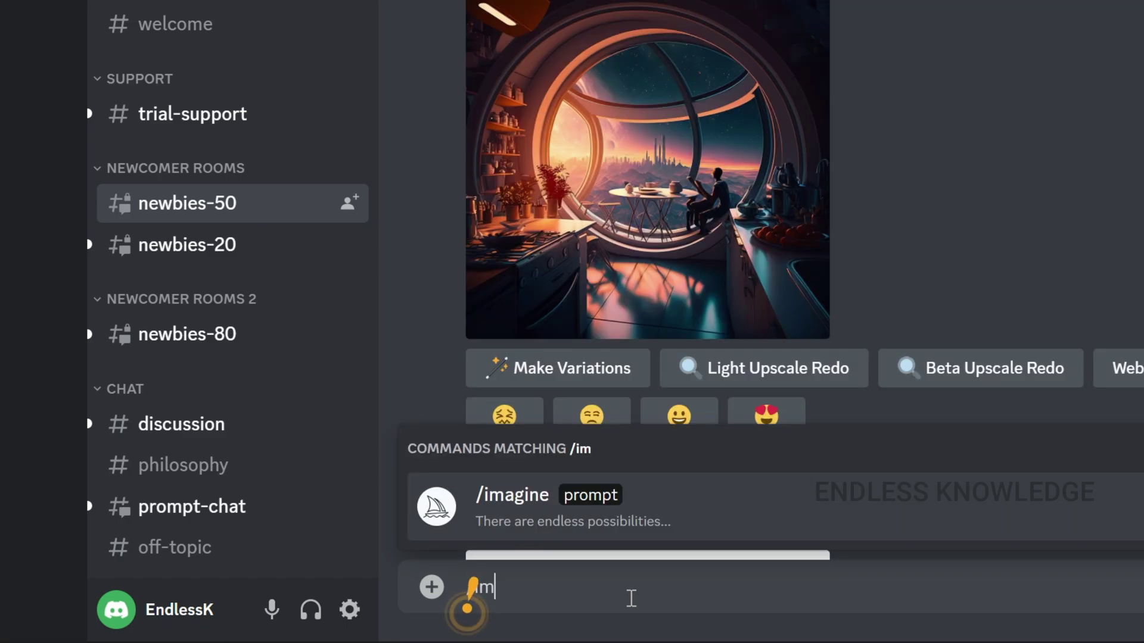
{"action": "left_click", "coordinate": [654, 513]}
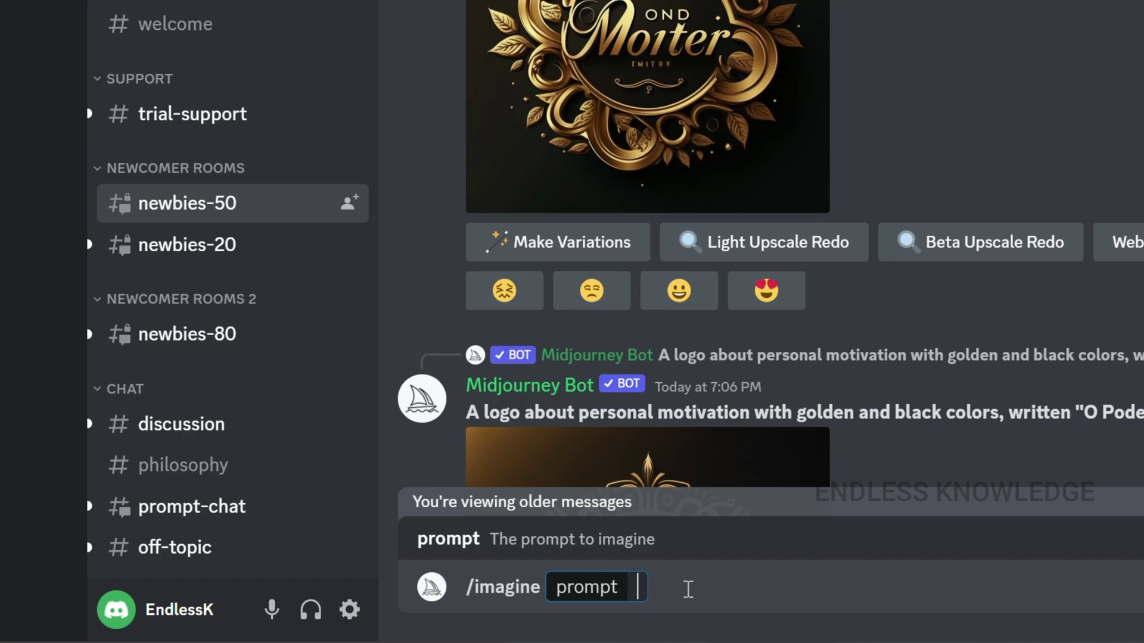
{"action": "type", "text": "A man walking on the computer keyboard"}
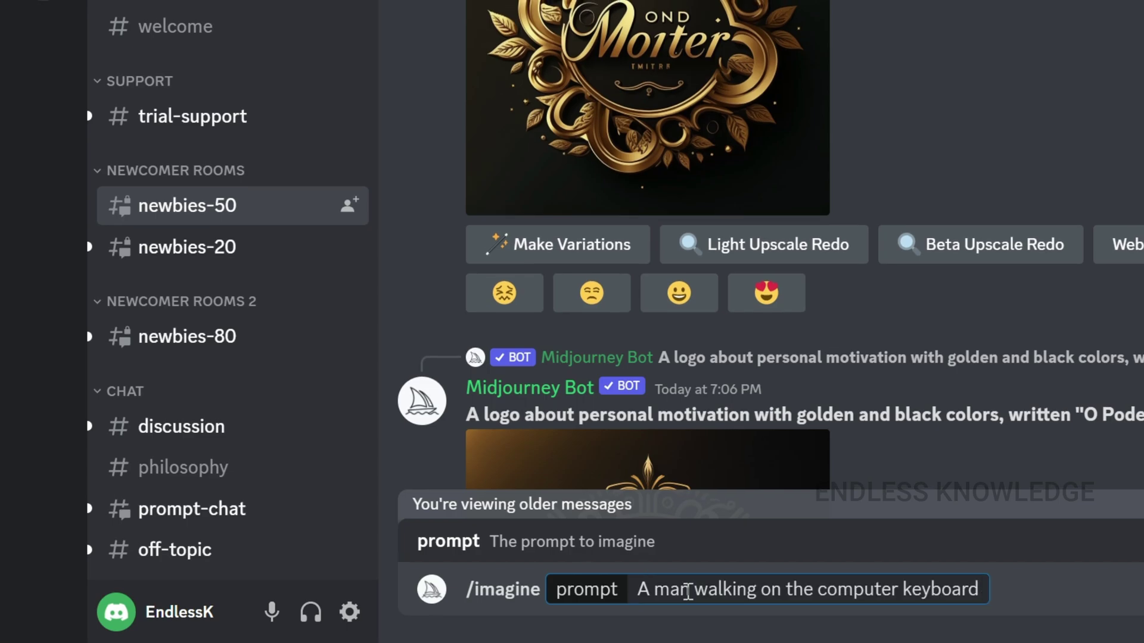
{"action": "key", "text": "Return"}
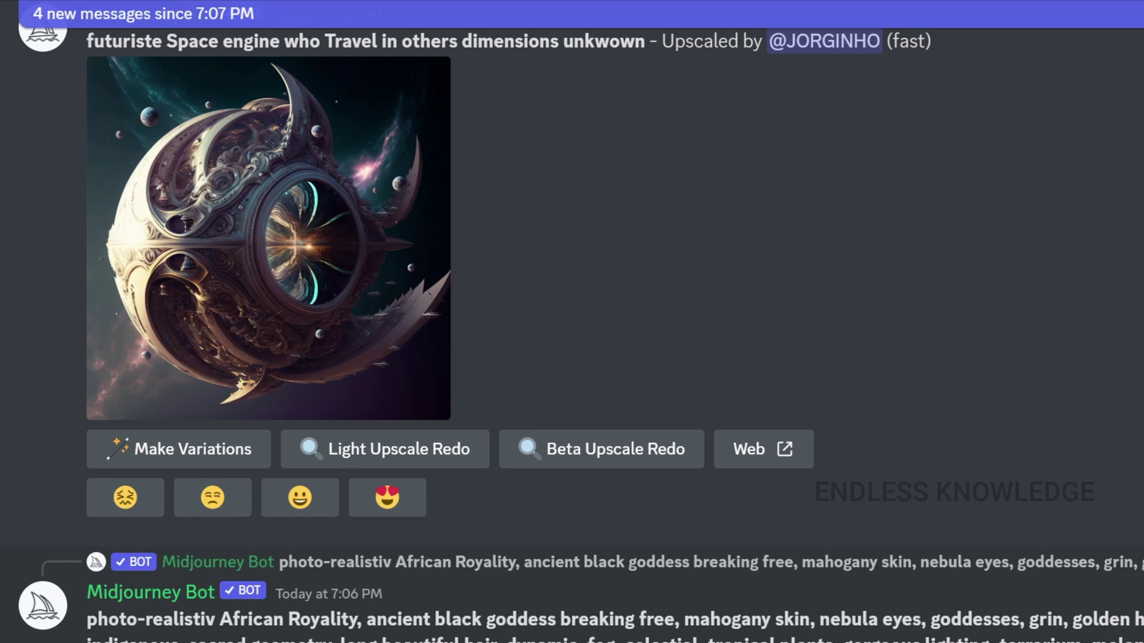
- Accept the Midjourney ToS from the 'Tos not accepted' message, then return to the latest messages
{"action": "scroll", "coordinate": [596, 525], "scroll_direction": "up", "scroll_amount": 15}
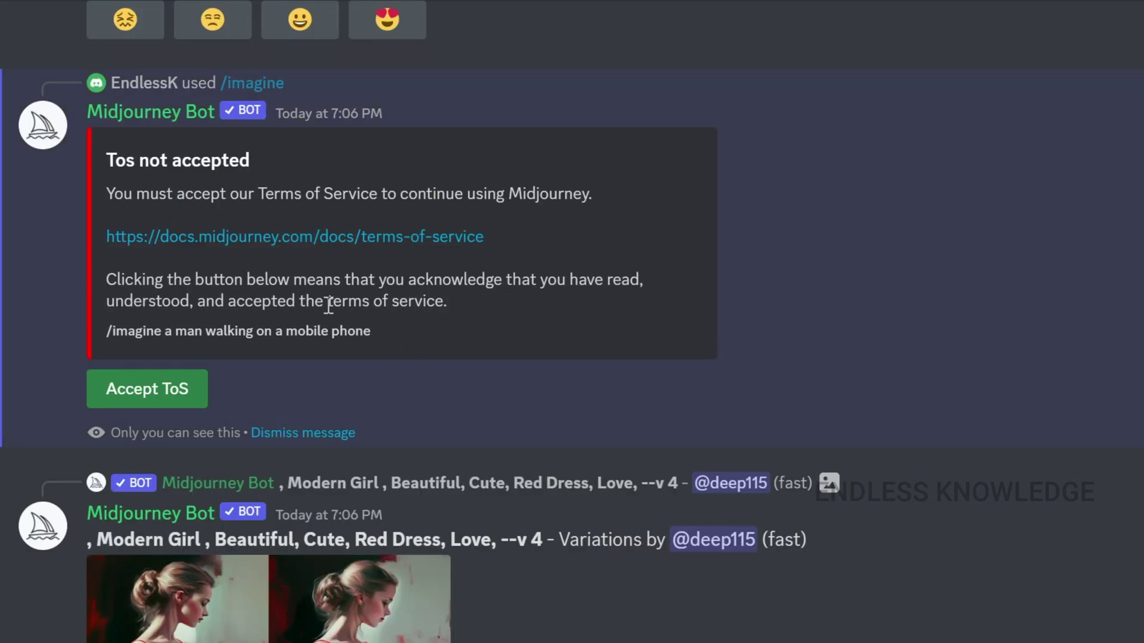
{"action": "left_click", "coordinate": [182, 400]}
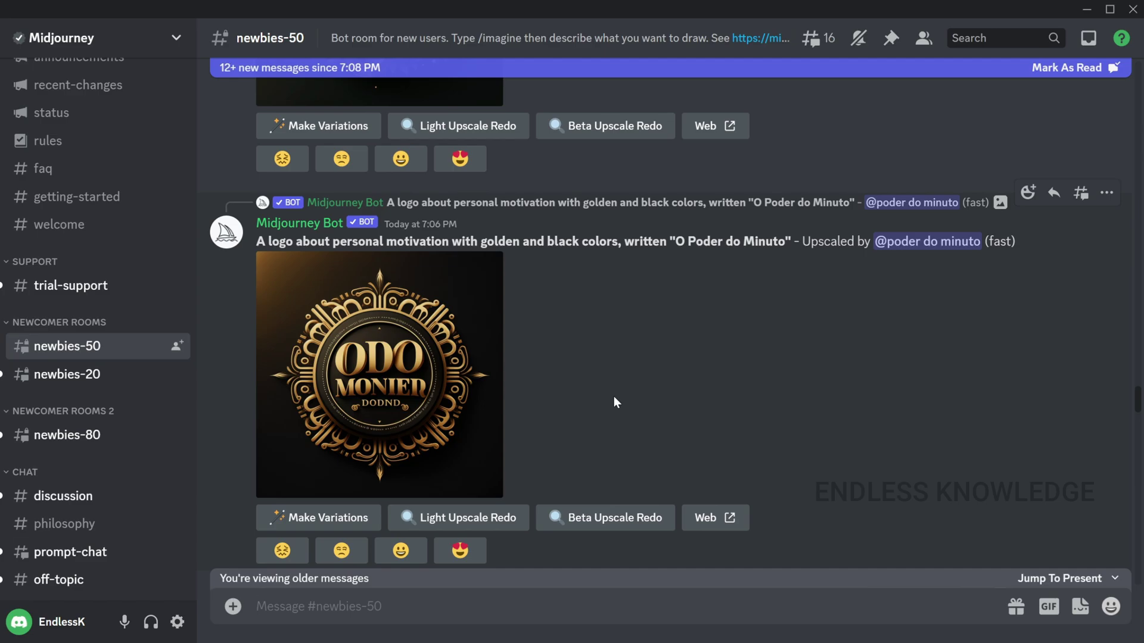
{"action": "scroll", "coordinate": [616, 402], "scroll_direction": "down", "scroll_amount": 2}
{"action": "scroll", "coordinate": [613, 395], "scroll_direction": "down", "scroll_amount": 10}
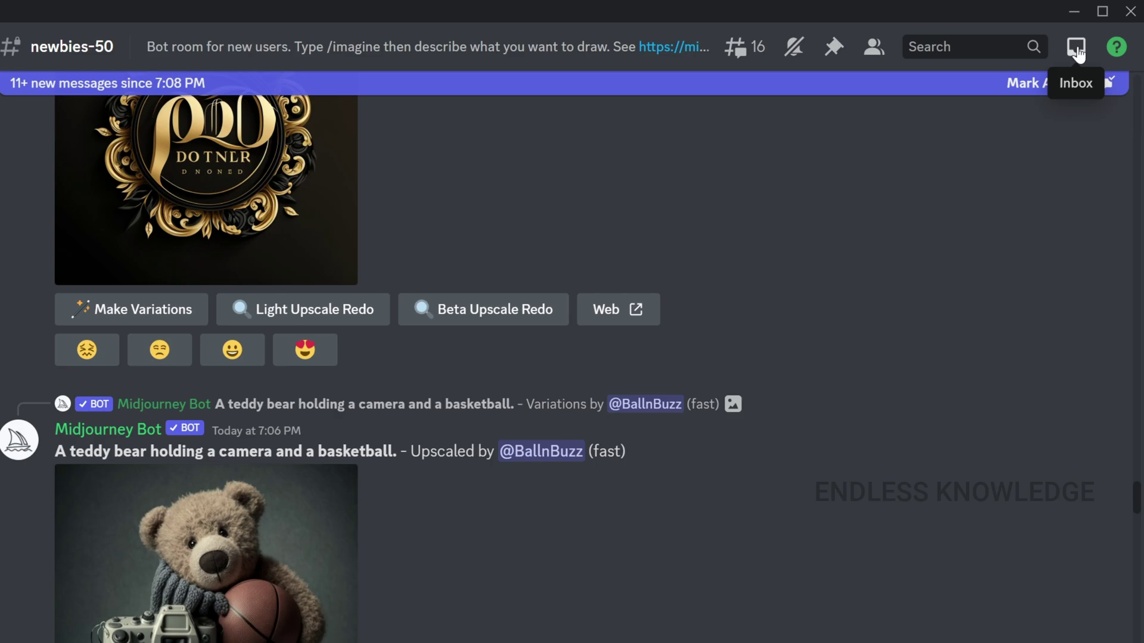
- Jump from the Inbox mentions to the Midjourney Bot's four-image reply
{"action": "left_click", "coordinate": [1077, 50]}
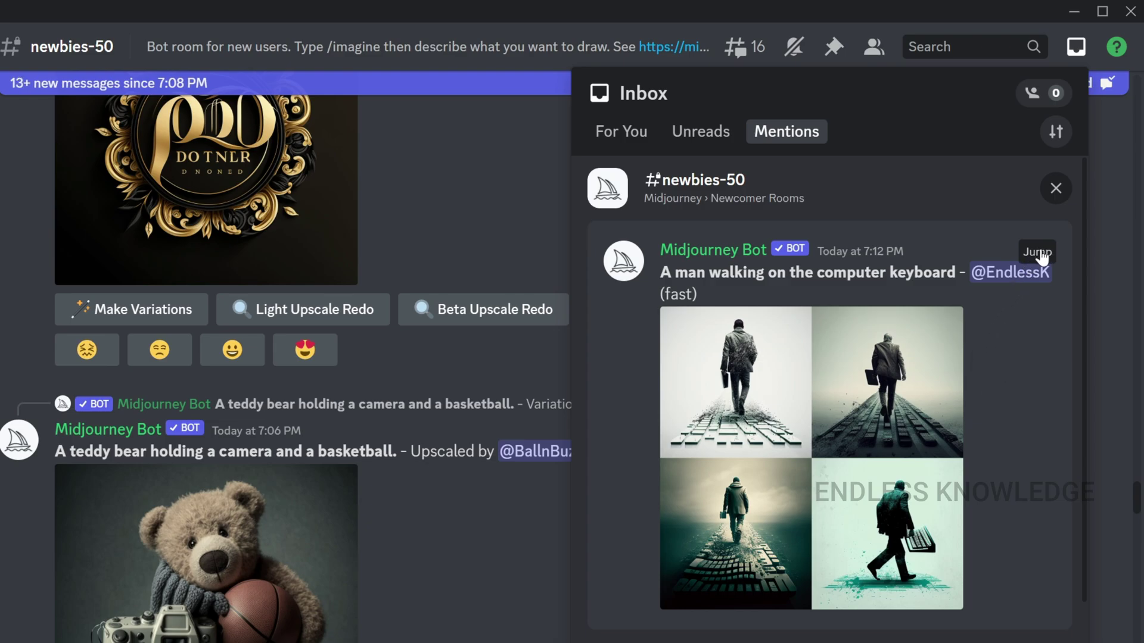
{"action": "left_click", "coordinate": [1038, 253]}
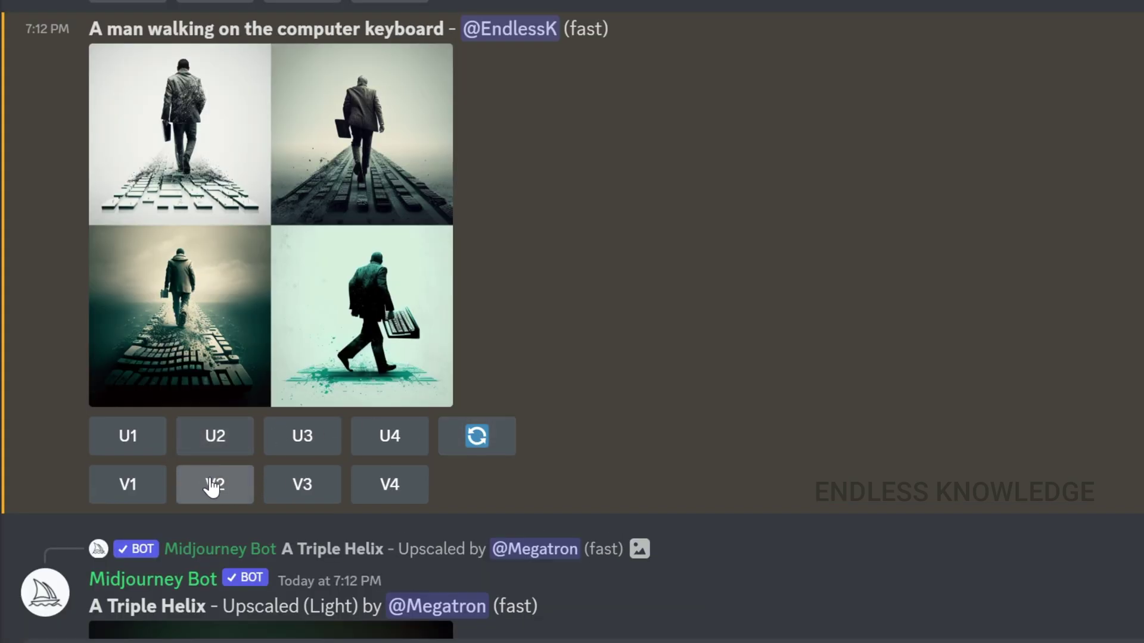
- Make variations of image 2 with V2, then upscale variation 3 with U3
{"action": "left_click", "coordinate": [216, 491]}
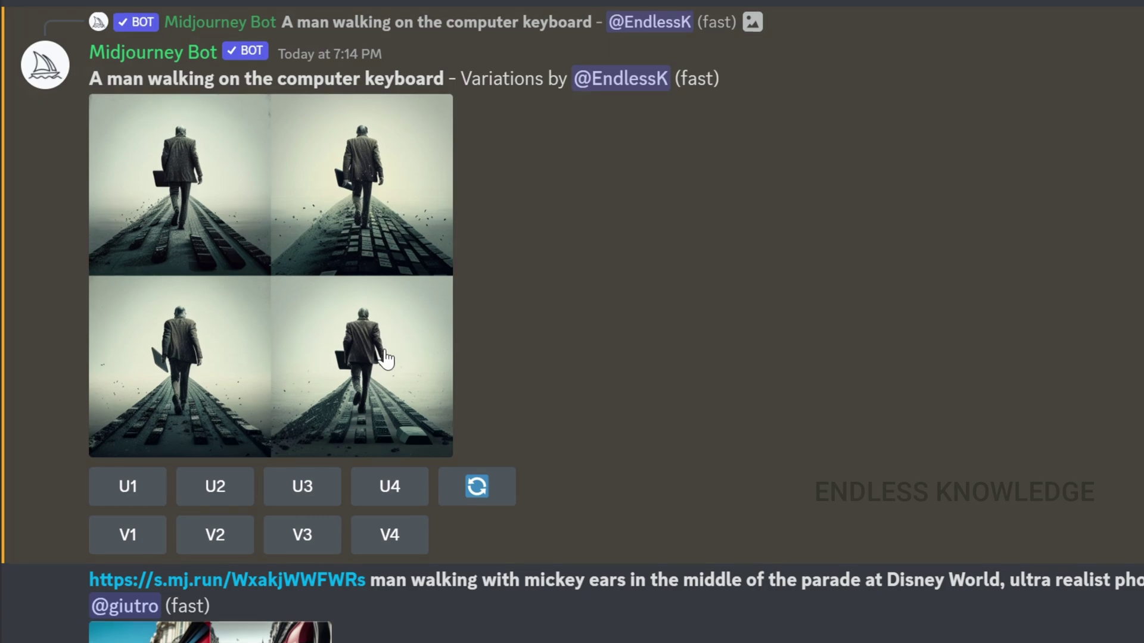
{"action": "left_click", "coordinate": [332, 491]}
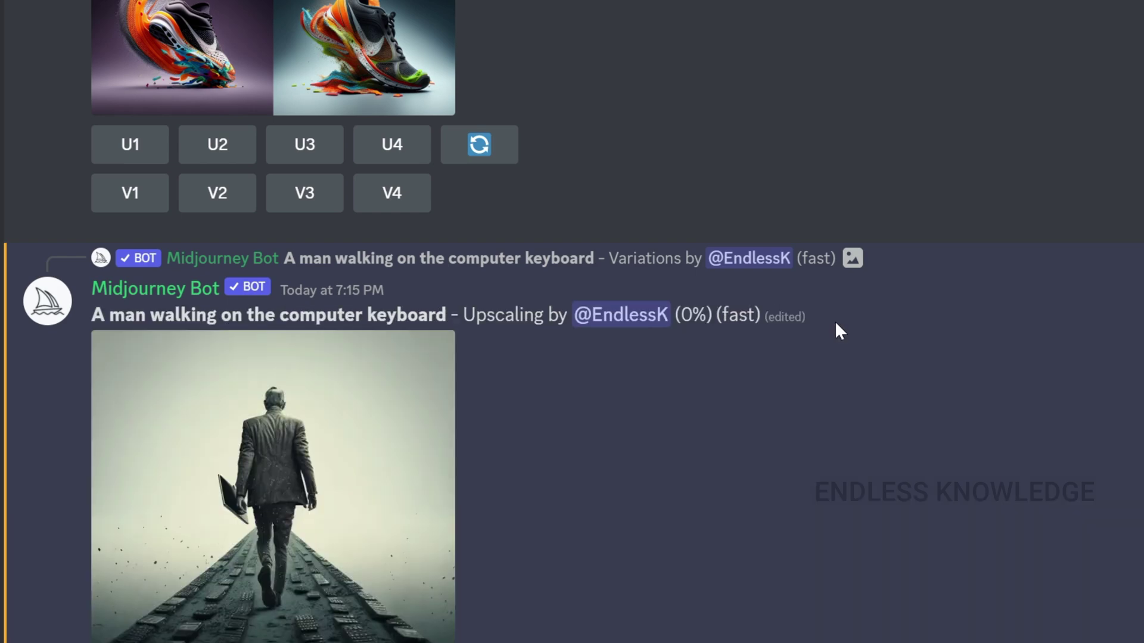
- Enlarge the finished upscale and try saving it in Discord, dismissing the save error
{"action": "scroll", "coordinate": [698, 358], "scroll_direction": "down", "scroll_amount": 3}
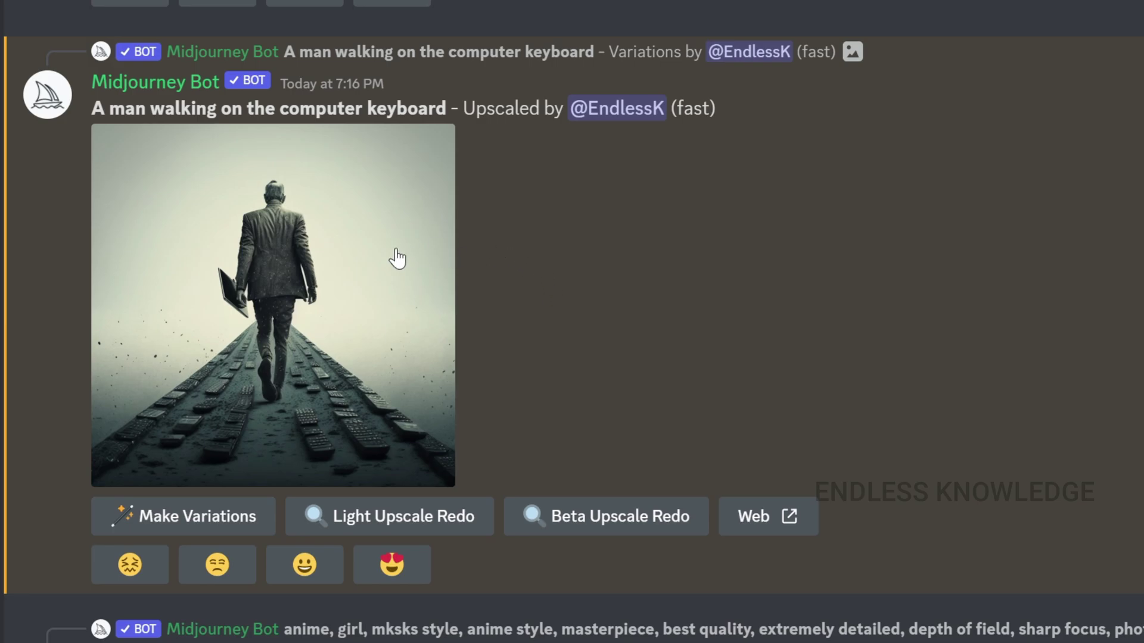
{"action": "left_click", "coordinate": [347, 256]}
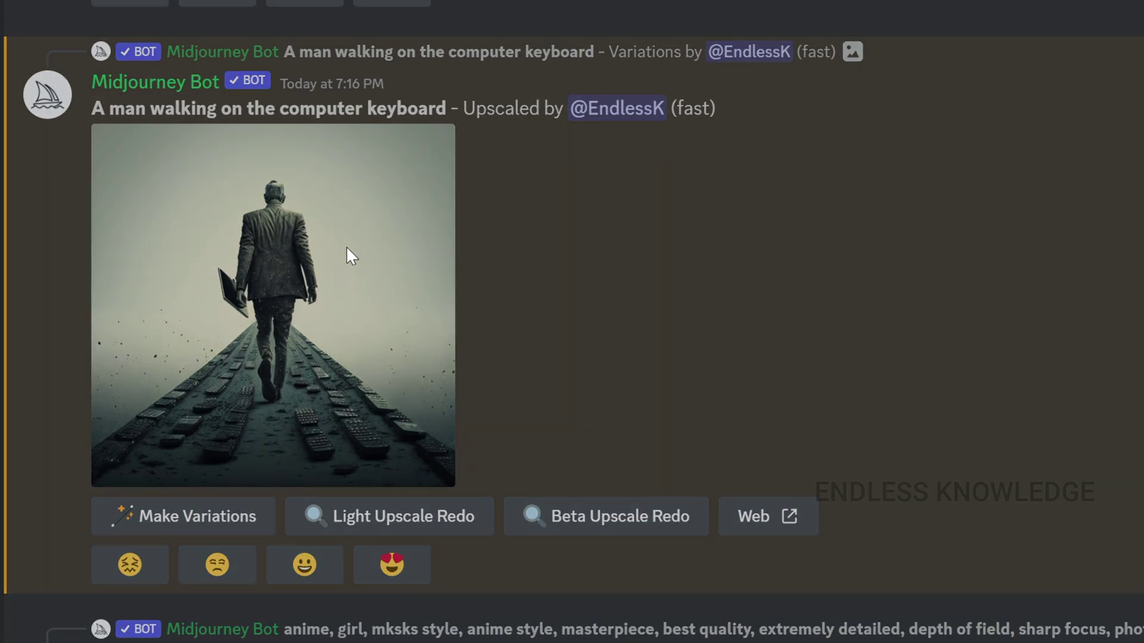
{"action": "right_click", "coordinate": [502, 215]}
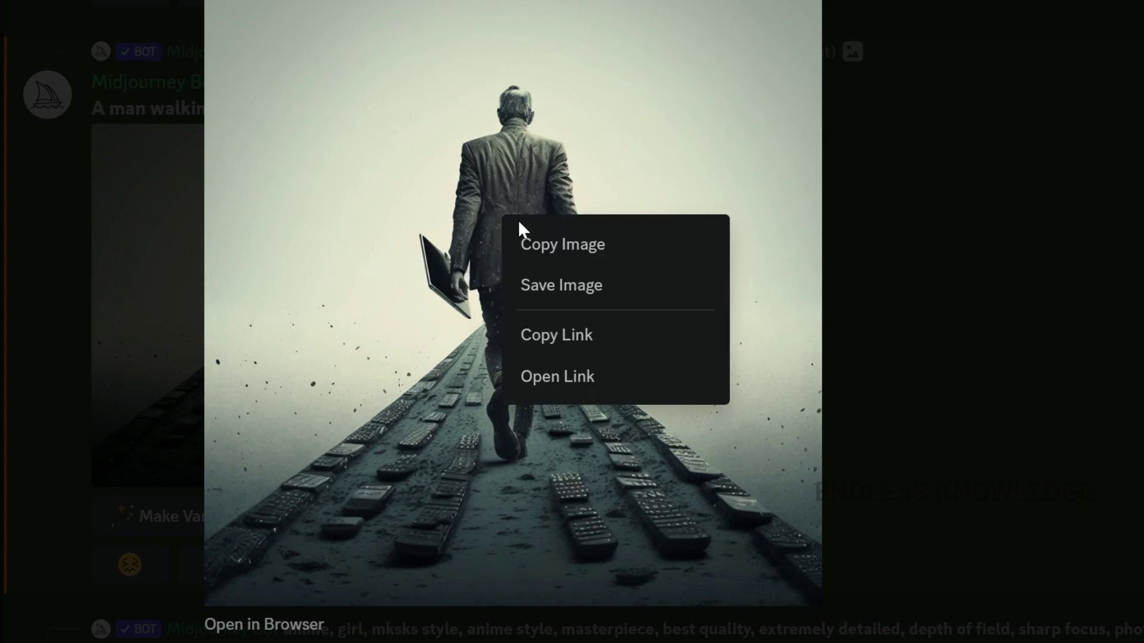
{"action": "left_click", "coordinate": [559, 292]}
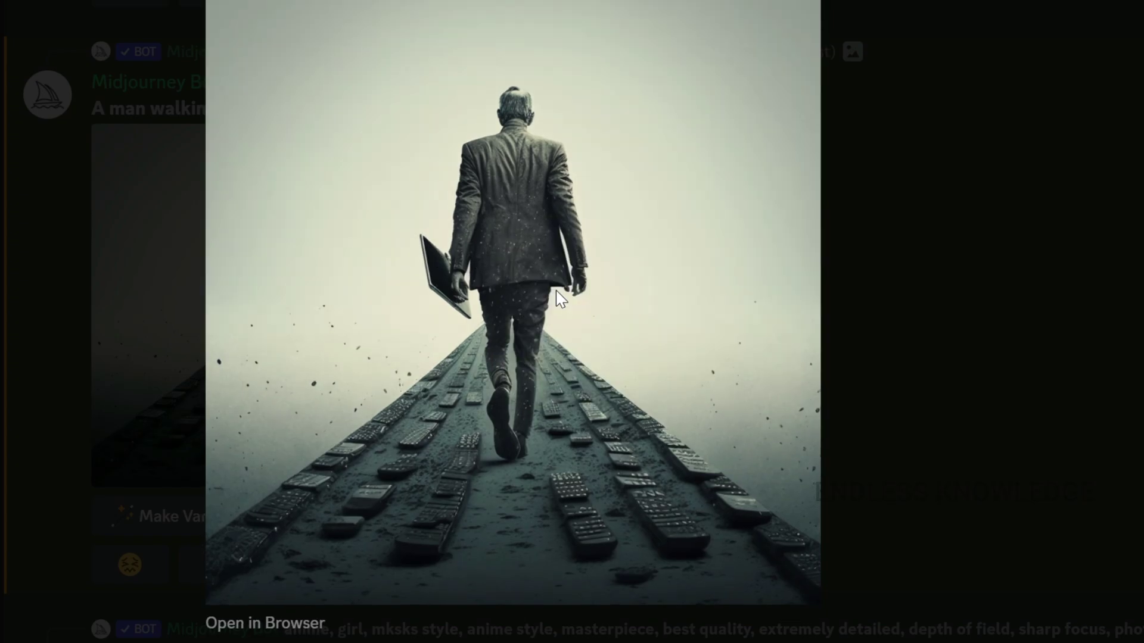
{"action": "left_click", "coordinate": [523, 375]}
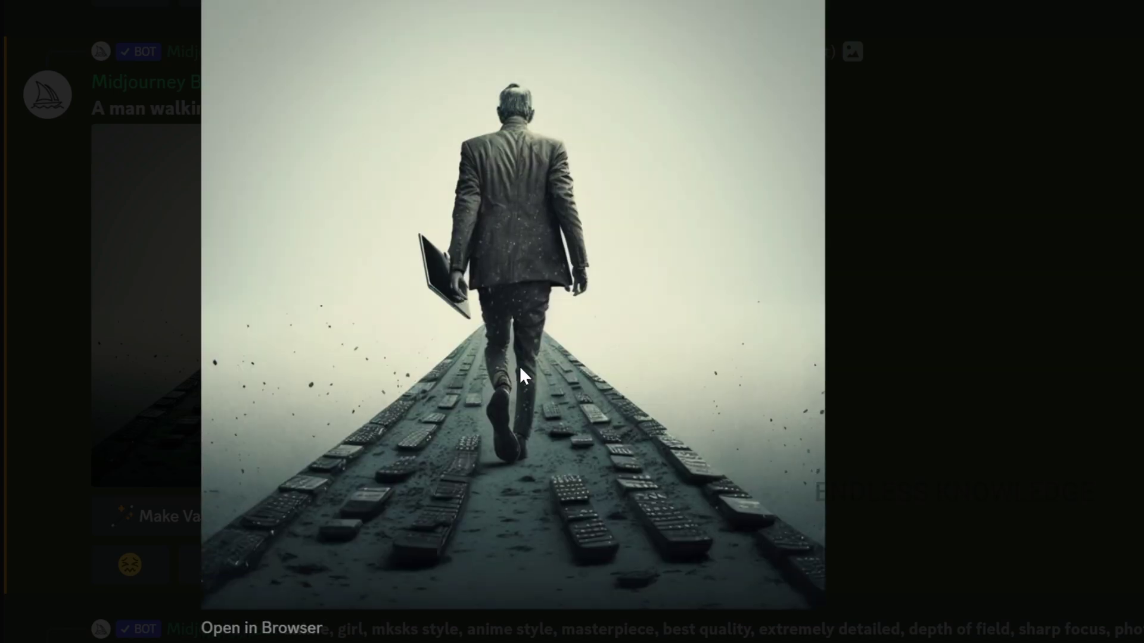
- Open the full-size upscaled image in the browser and save it with Save image as
{"action": "left_click", "coordinate": [266, 626]}
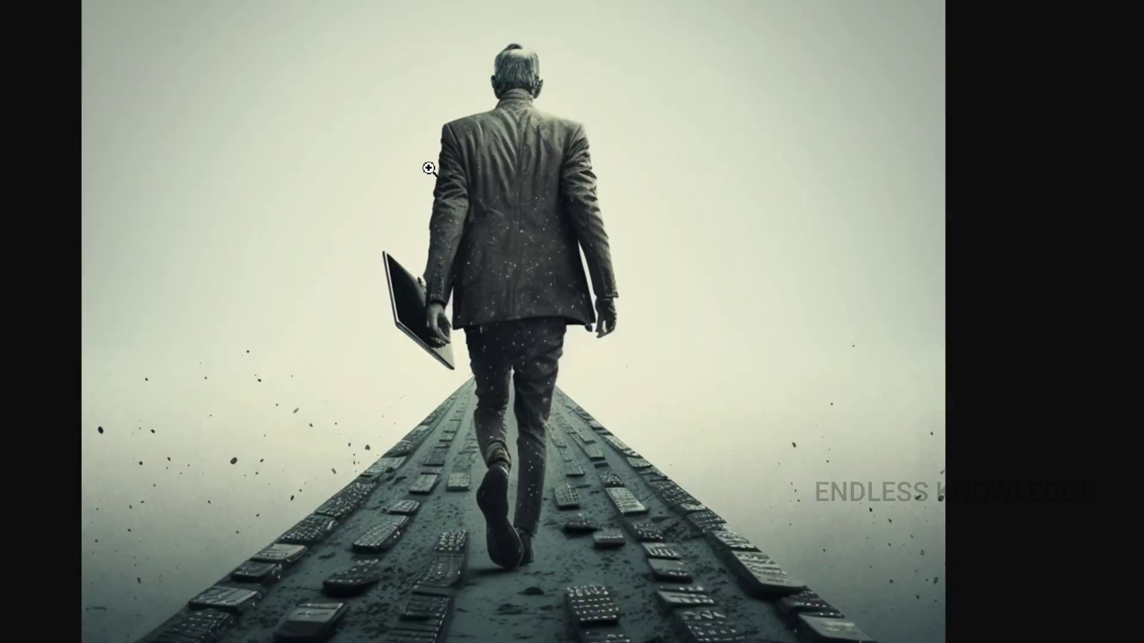
{"action": "right_click", "coordinate": [429, 169]}
{"action": "left_click", "coordinate": [517, 220]}
{"action": "left_click", "coordinate": [248, 365]}
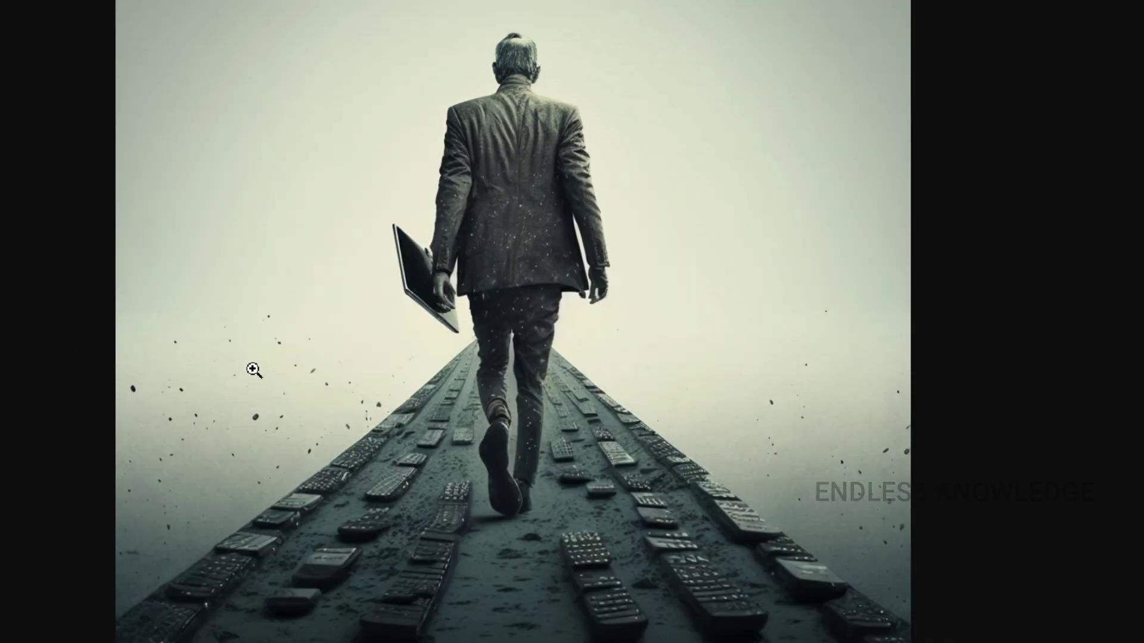